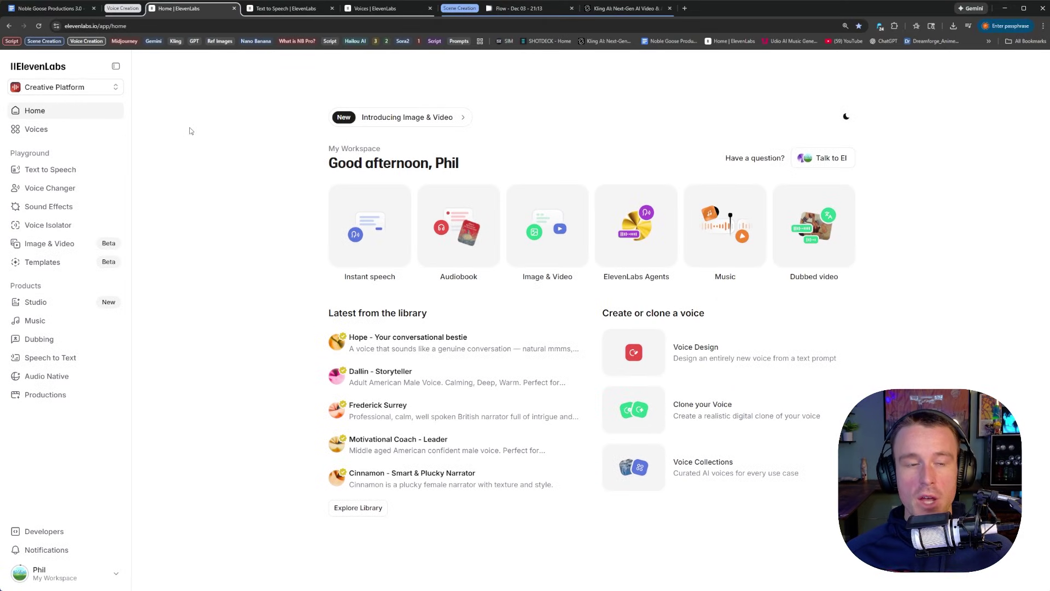
Search the voice library for 'old man', then pick Grampa Werthers - Cartoon Old Man from My Voices.
{"action": "left_click", "coordinate": [35, 129]}
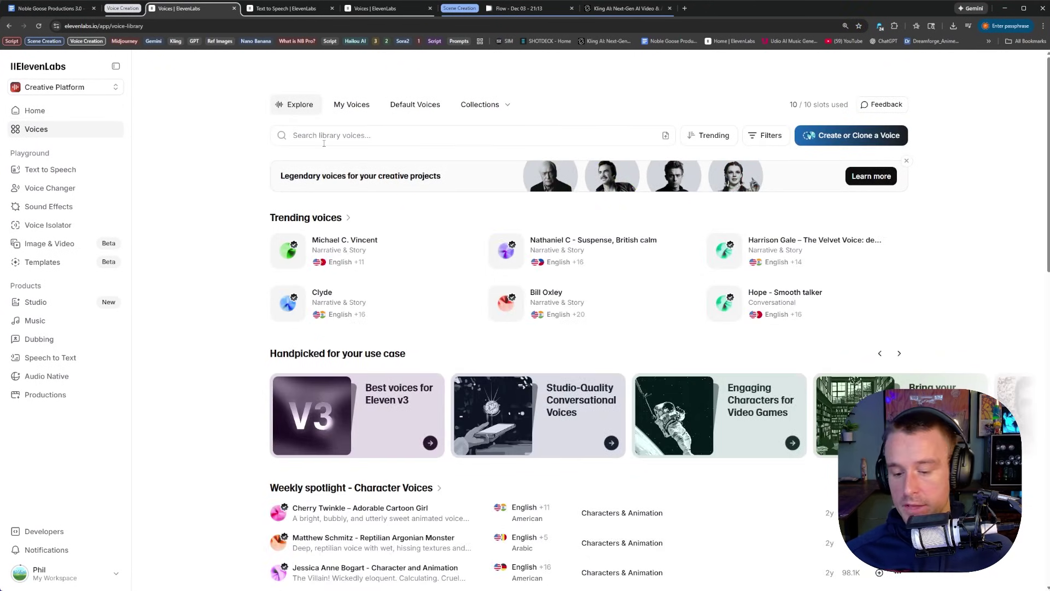
{"action": "type", "text": "old man"}
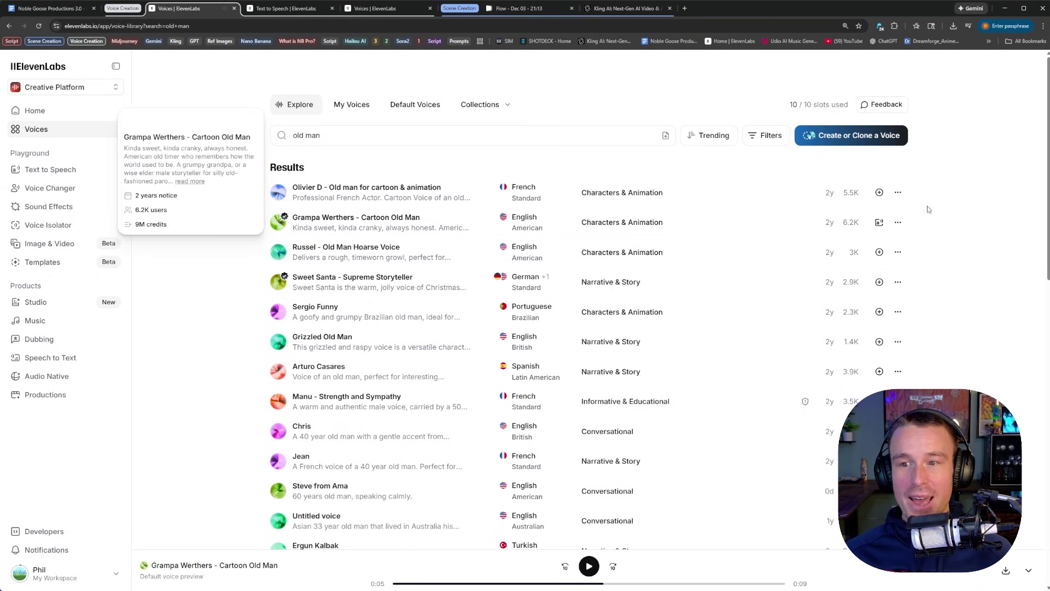
{"action": "left_click", "coordinate": [352, 104]}
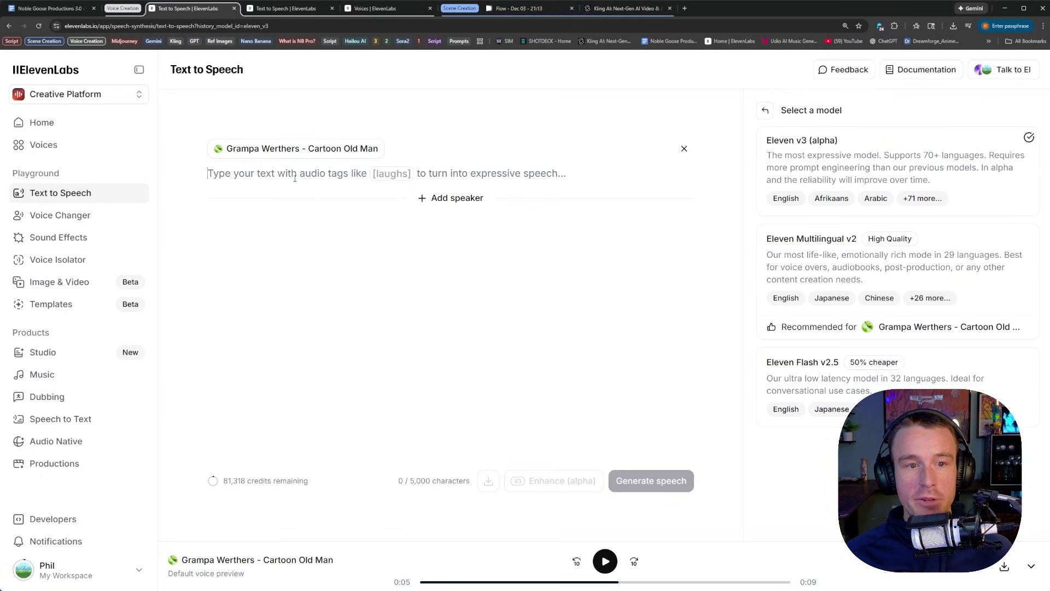
Paste the grandpa's opening line and close the Select a model panel.
{"action": "type", "text": "In this video we will be showing you how to do consistent voices with multiple characters with perfect lip-sync"}
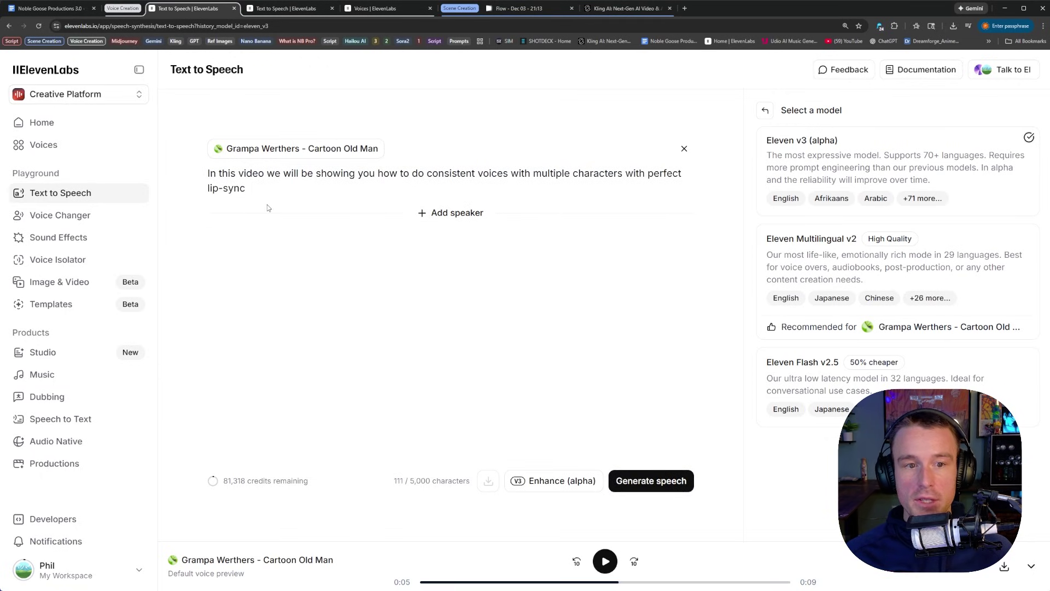
{"action": "left_click", "coordinate": [802, 140]}
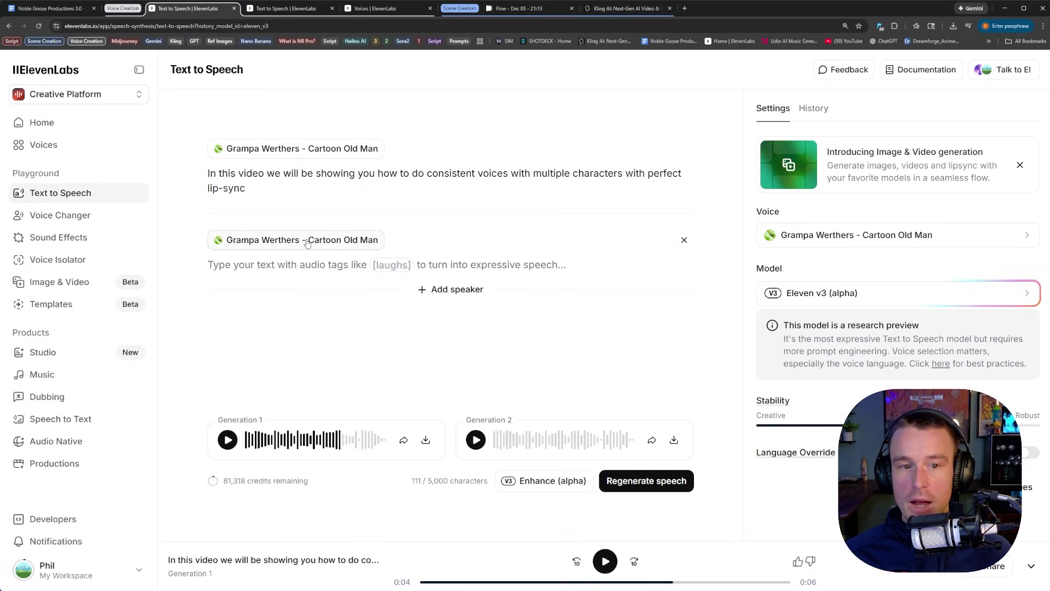
Change the second speaker's voice to Young Boy For Video.
{"action": "left_click", "coordinate": [307, 243]}
{"action": "key", "text": "Down"}
{"action": "key", "text": "Return"}
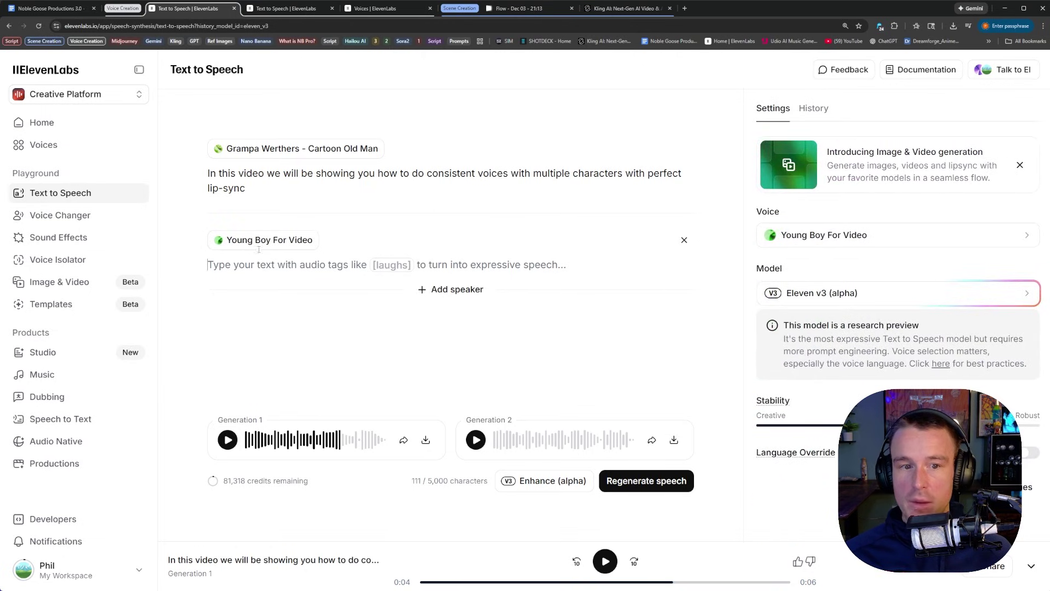
Fill the second block with "[quickly] But Grandpa, I thought the voices always change each generation".
{"action": "left_click", "coordinate": [209, 265]}
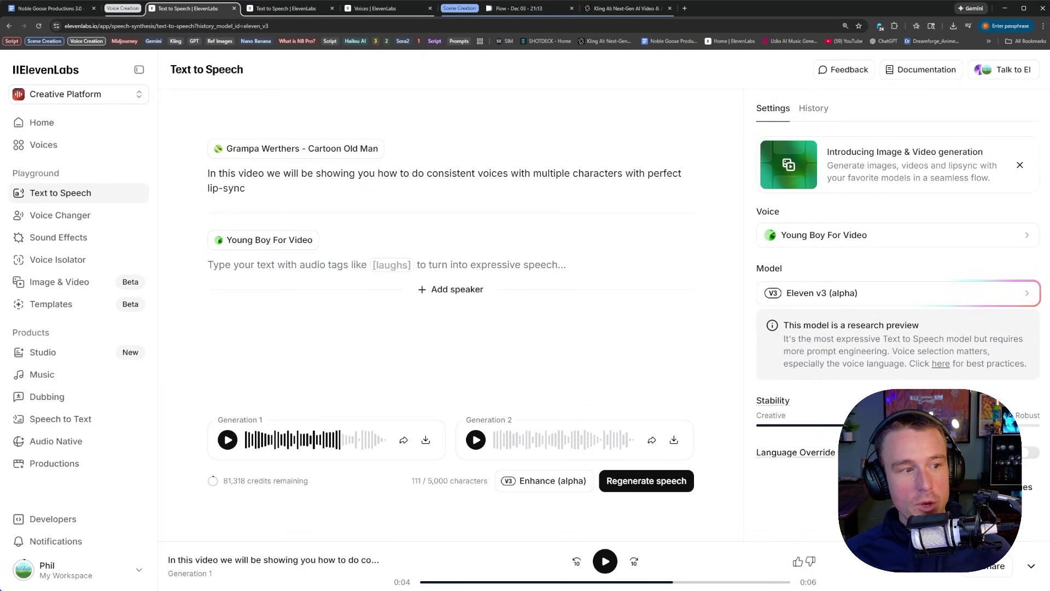
{"action": "type", "text": "[quickly] But Grandpa, I thought the voices always change each generation"}
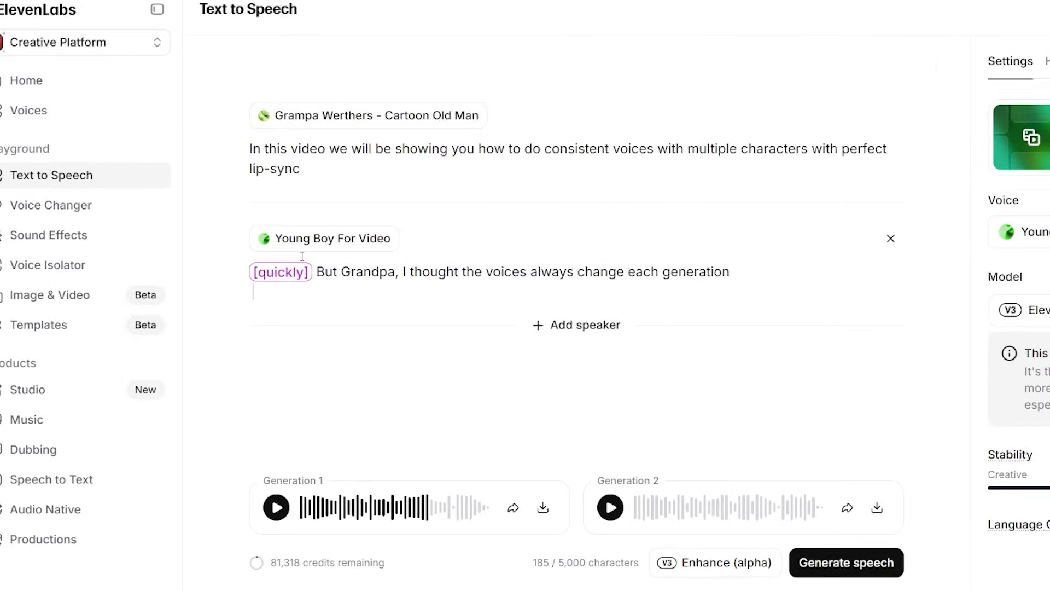
{"action": "left_click_drag", "start_coordinate": [310, 272], "coordinate": [247, 268]}
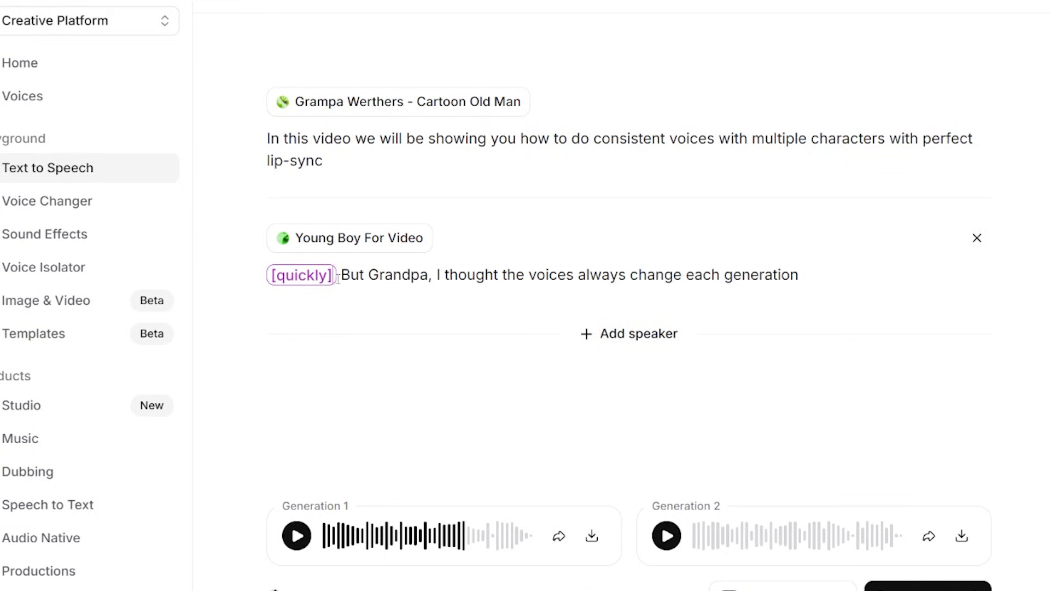
{"action": "type", "text": "[ "}
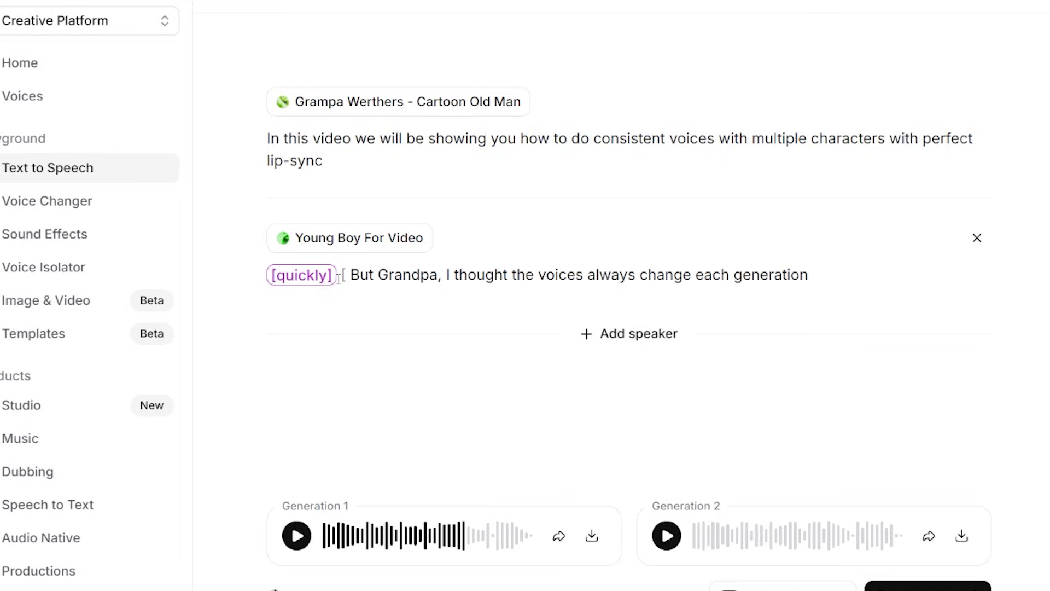
{"action": "type", "text": "happy]"}
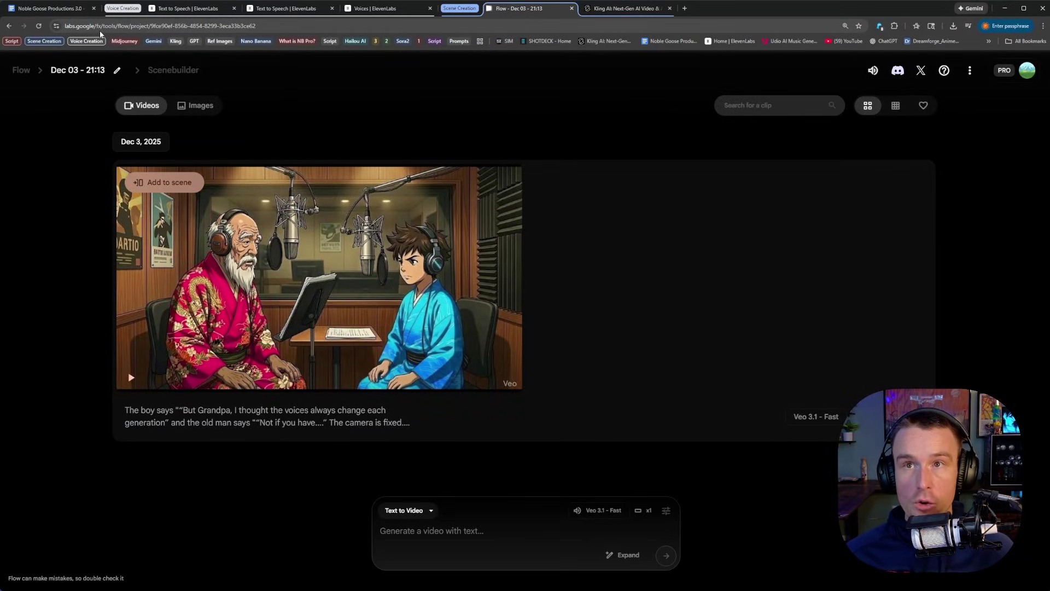
Set Flow to Frames to Video with the grandpa-and-boy studio image as start frame, and write the dialogue prompt.
{"action": "key", "text": "ctrl+equal"}
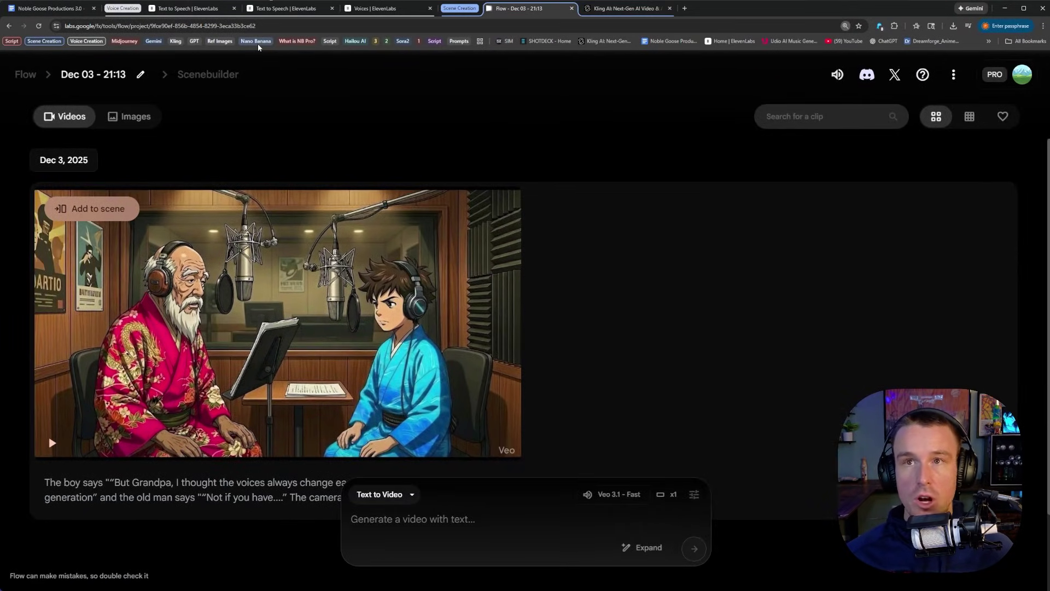
{"action": "left_click", "coordinate": [382, 494]}
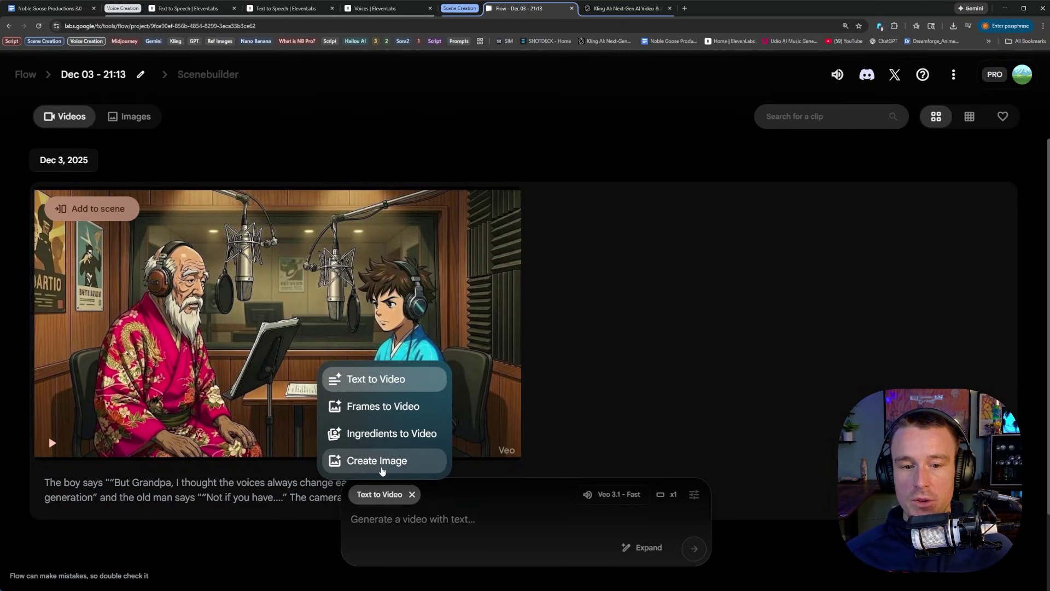
{"action": "left_click", "coordinate": [387, 416]}
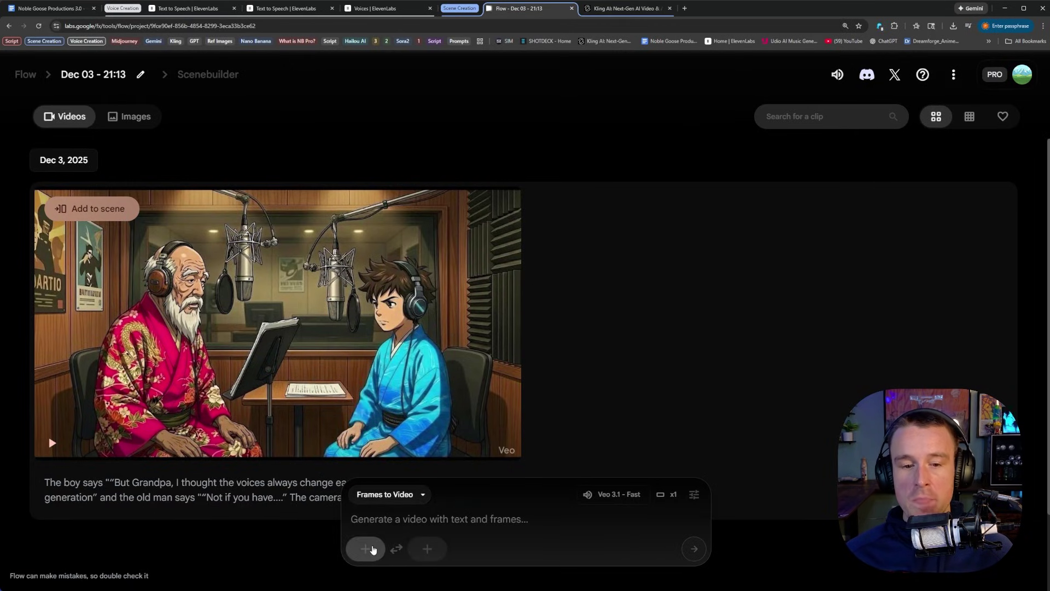
{"action": "left_click", "coordinate": [373, 549]}
{"action": "left_click", "coordinate": [394, 200]}
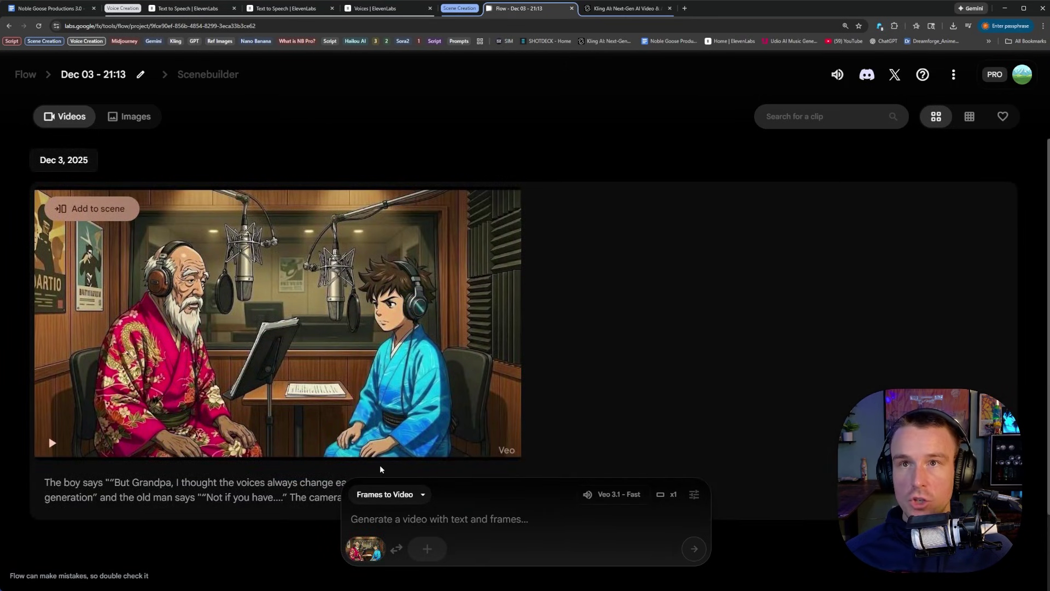
{"action": "left_click", "coordinate": [526, 525]}
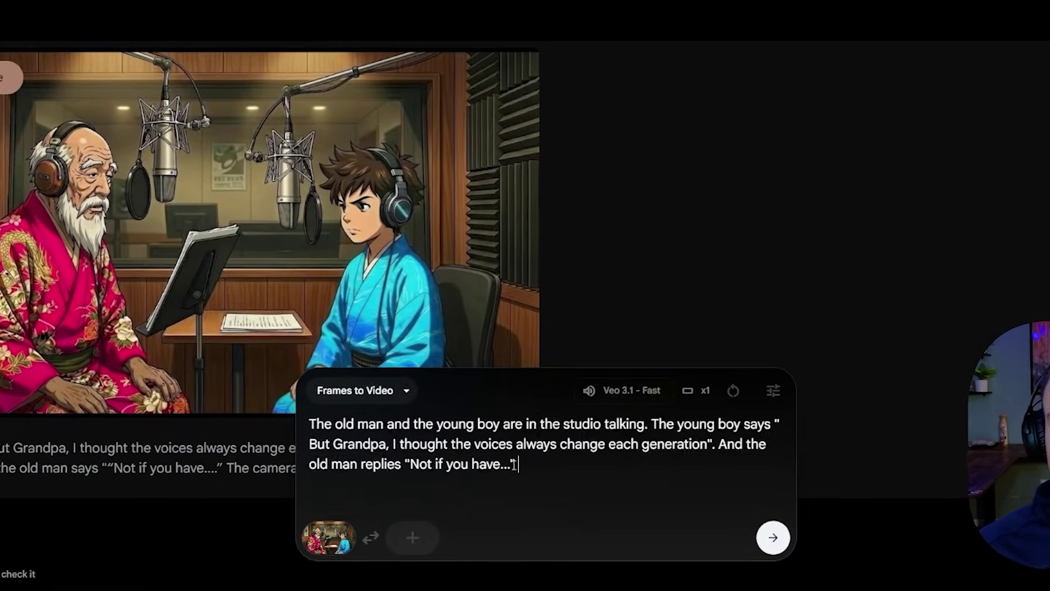
{"action": "type", "text": "T"}
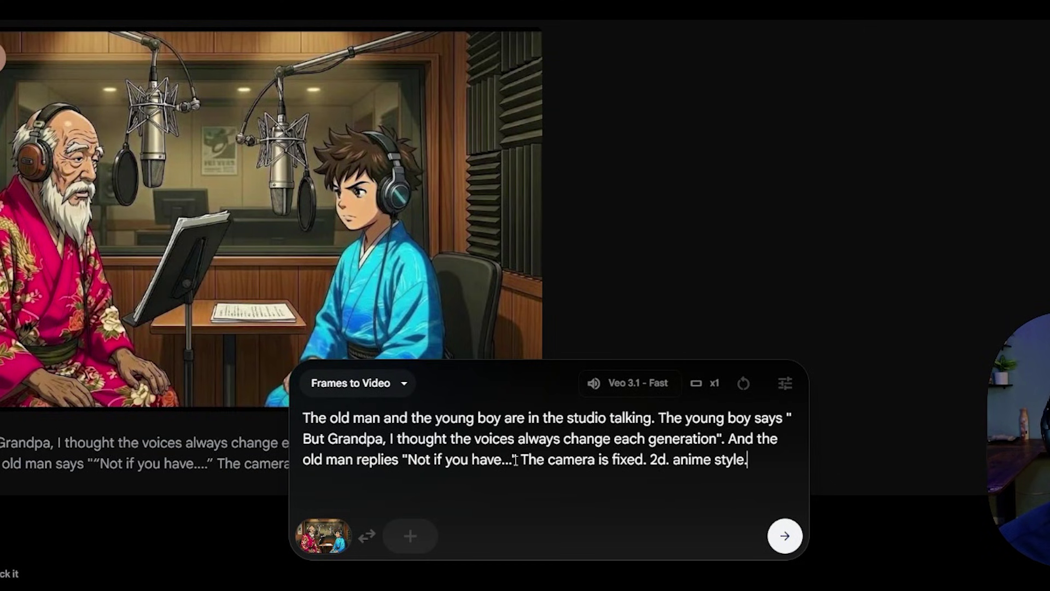
Submit the studio dialogue prompt for generation with Veo 3.1 - Fast.
{"action": "left_click", "coordinate": [785, 538]}
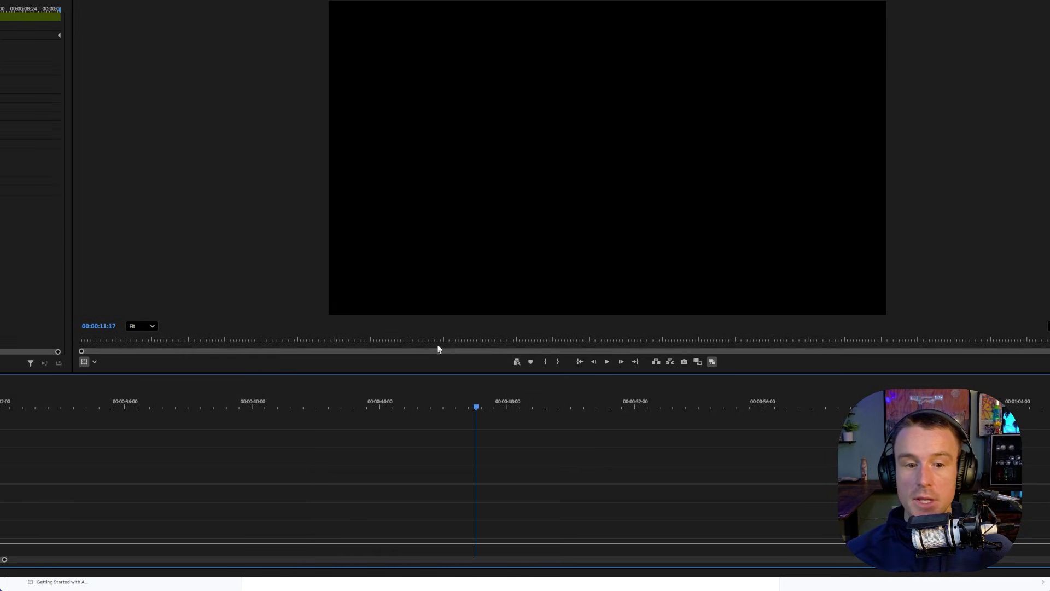
Return the playhead to the start of Nested Sequence 03 and enlarge the video track height.
{"action": "left_click_drag", "start_coordinate": [471, 408], "coordinate": [429, 413]}
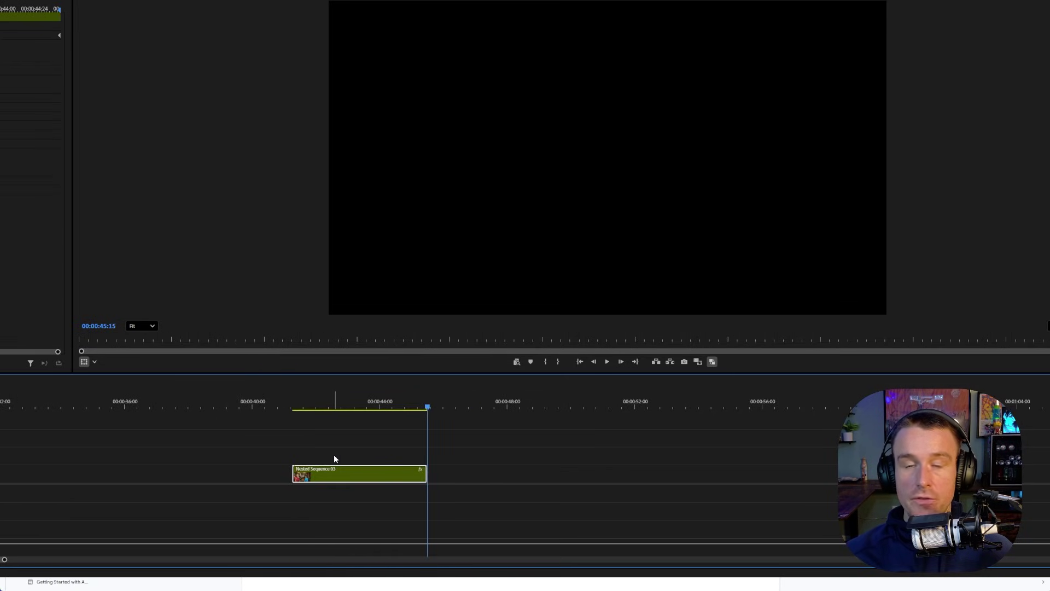
{"action": "key", "text": "Up"}
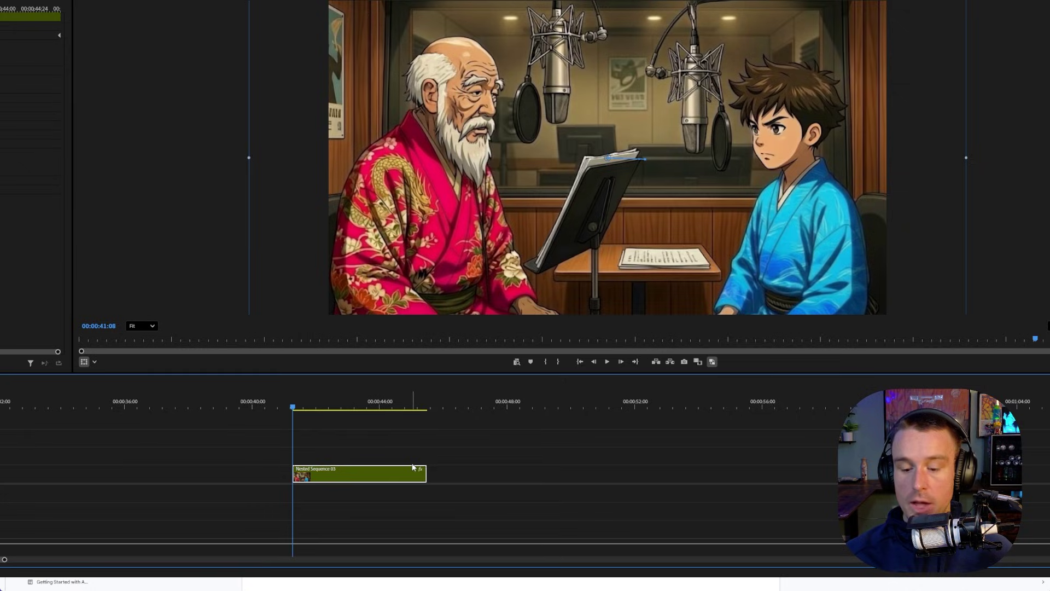
{"action": "key", "text": "ctrl+="}
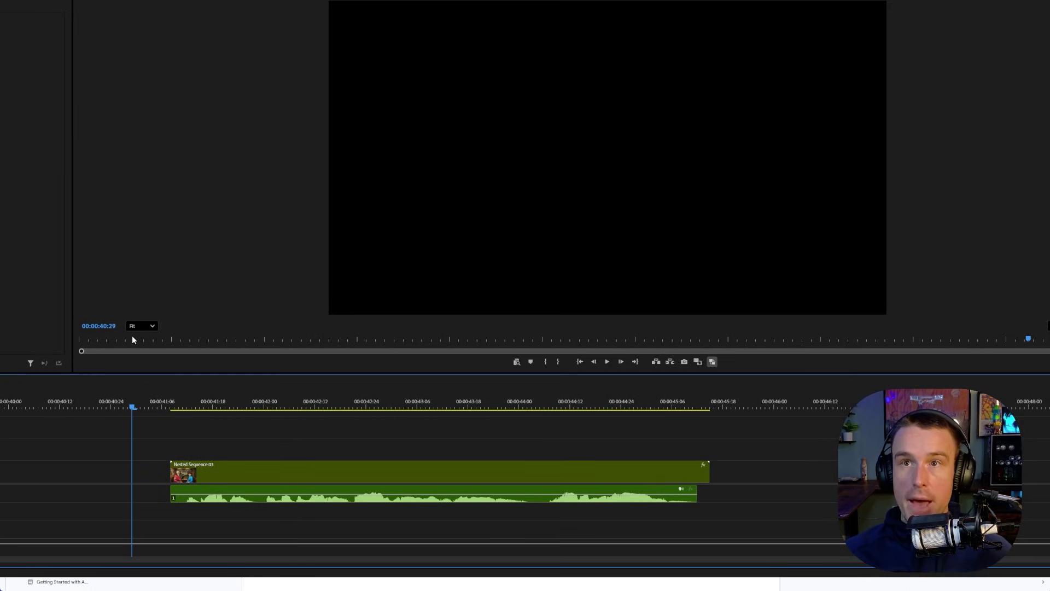
{"action": "left_click_drag", "start_coordinate": [190, 408], "coordinate": [180, 410]}
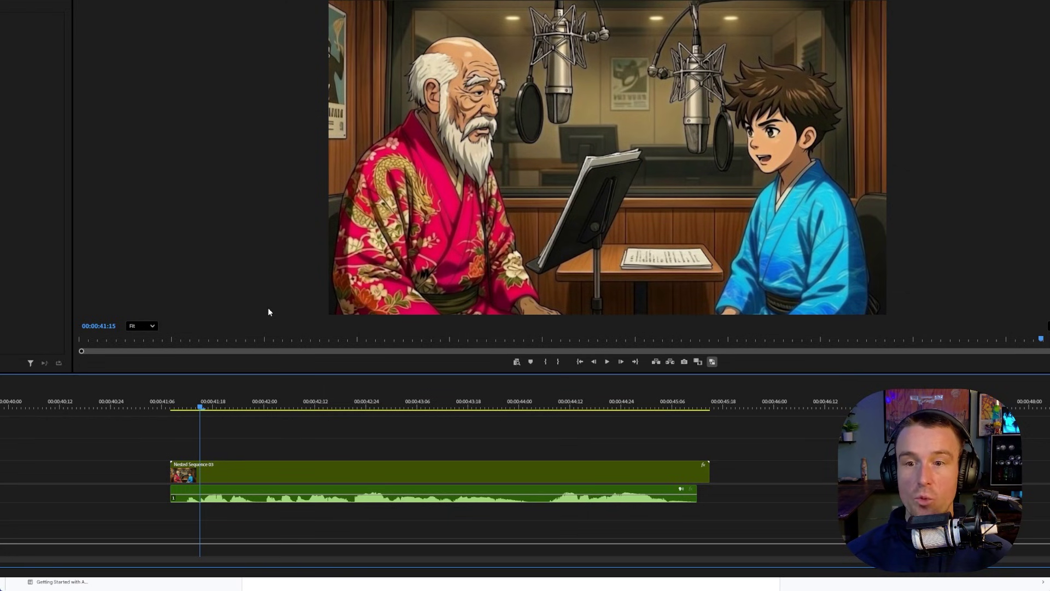
{"action": "key", "text": "Left"}
{"action": "key", "text": "Left"}
{"action": "key", "text": "Left"}
{"action": "key", "text": "Left"}
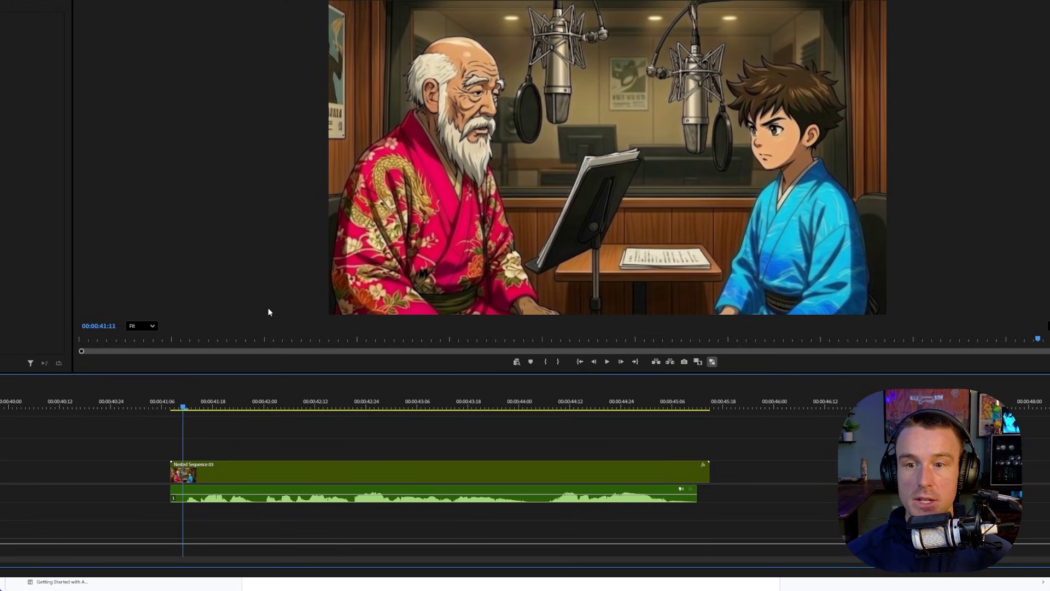
{"action": "key", "text": "Right"}
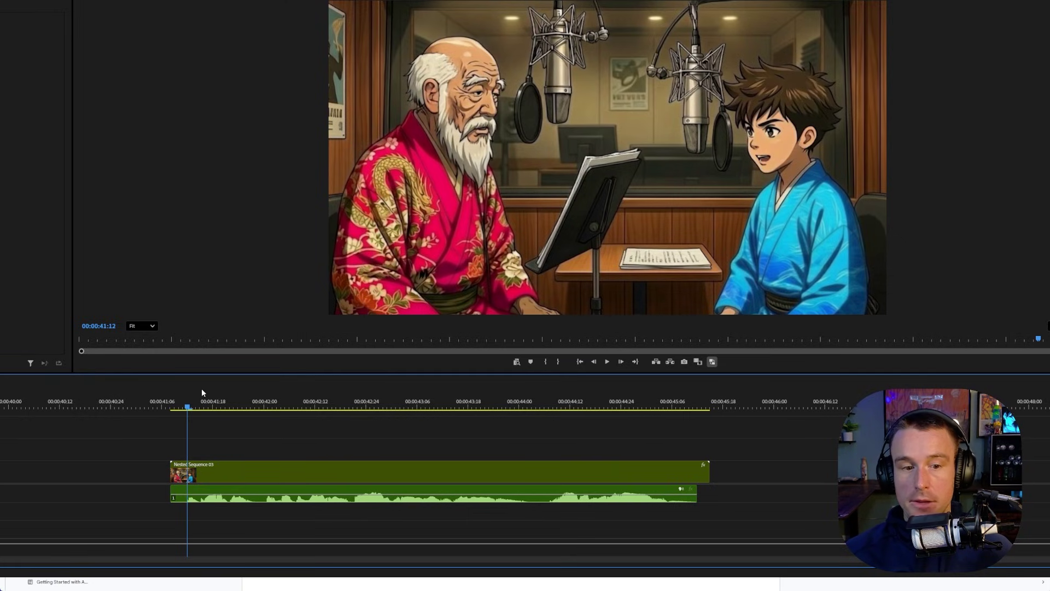
{"action": "key", "text": "space"}
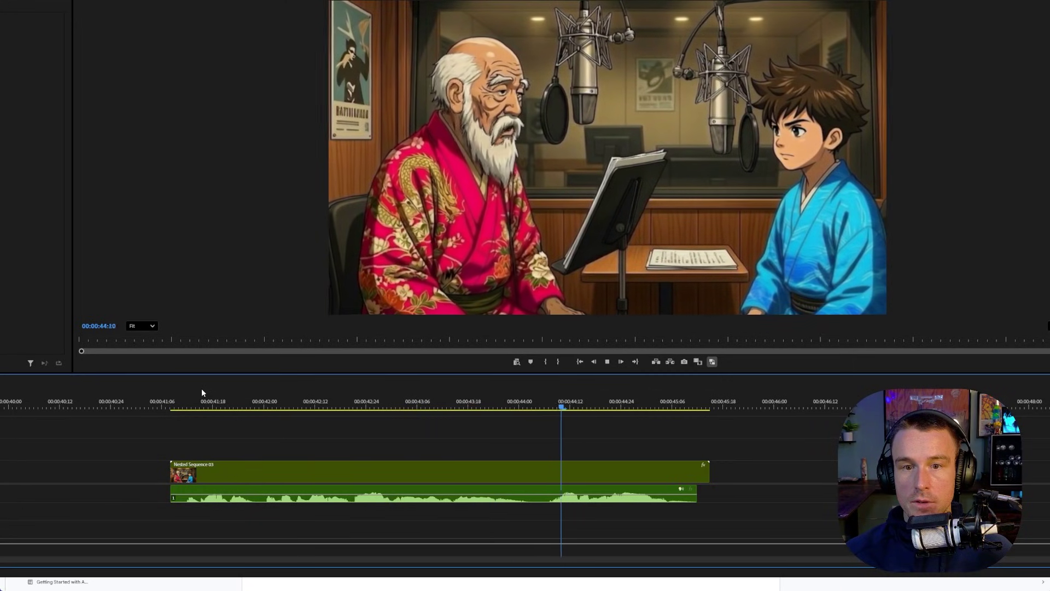
{"action": "key", "text": "space"}
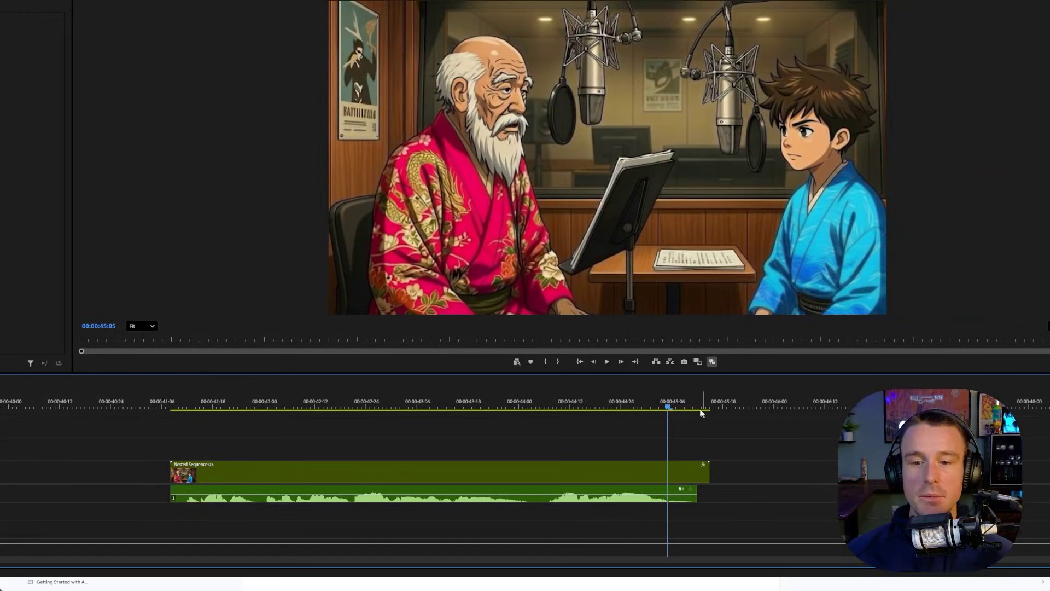
{"action": "left_click_drag", "start_coordinate": [667, 406], "coordinate": [507, 405]}
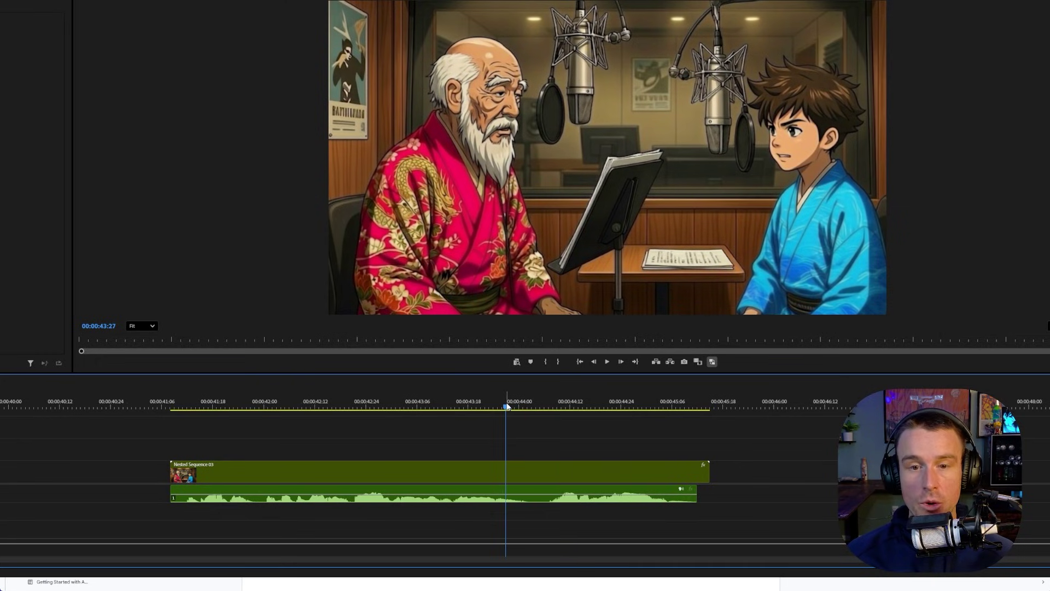